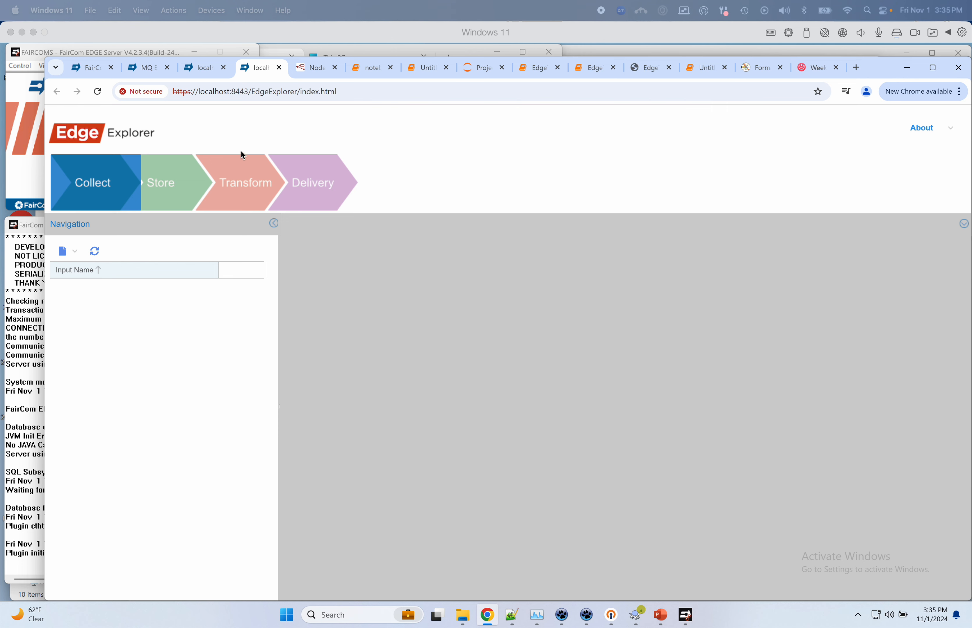
Step: Create a new opcua input named OPCTest and continue to the next wizard page
left_click(69, 254)
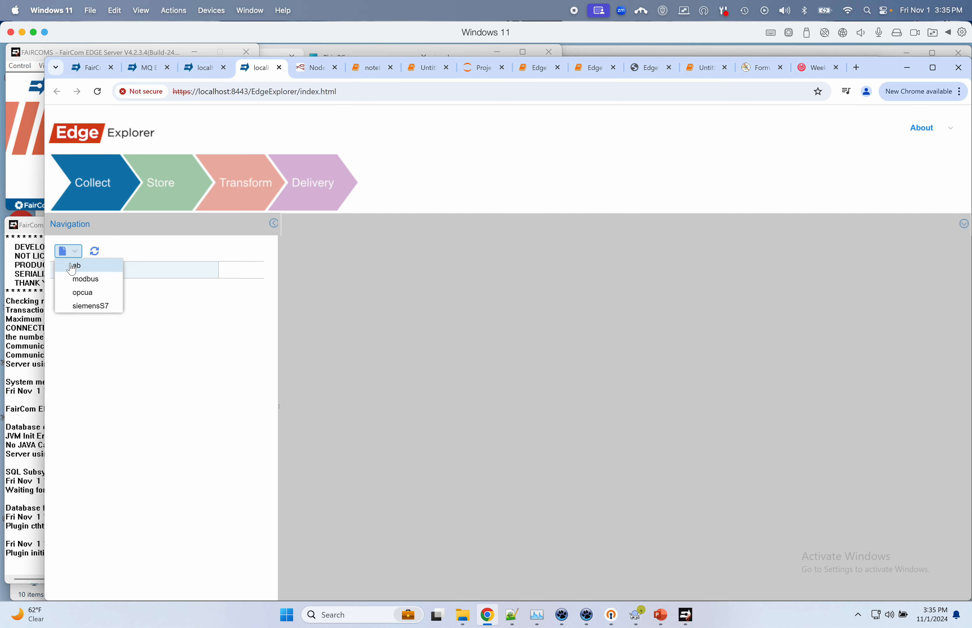
left_click(76, 293)
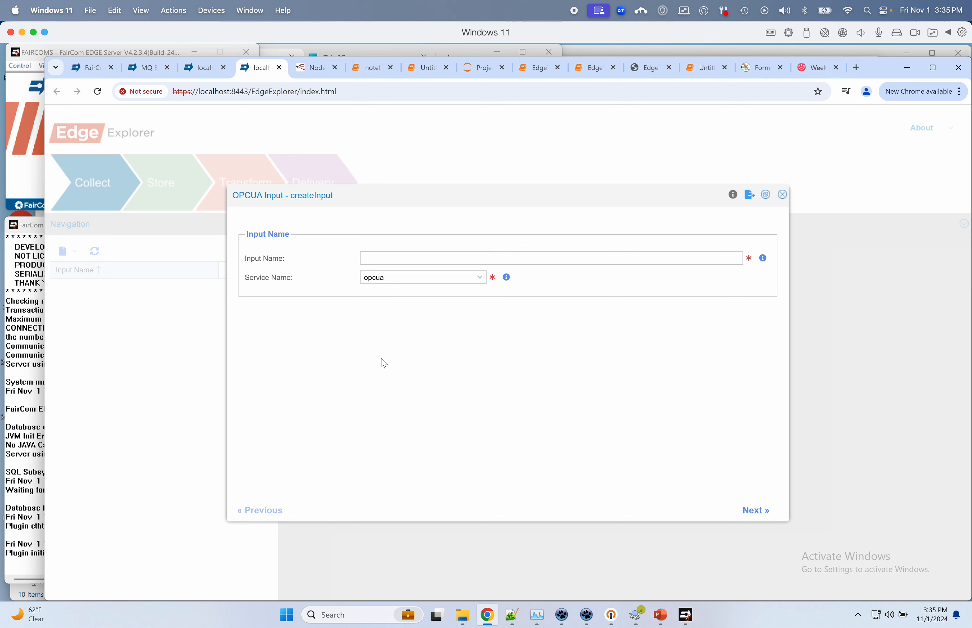
left_click(422, 262)
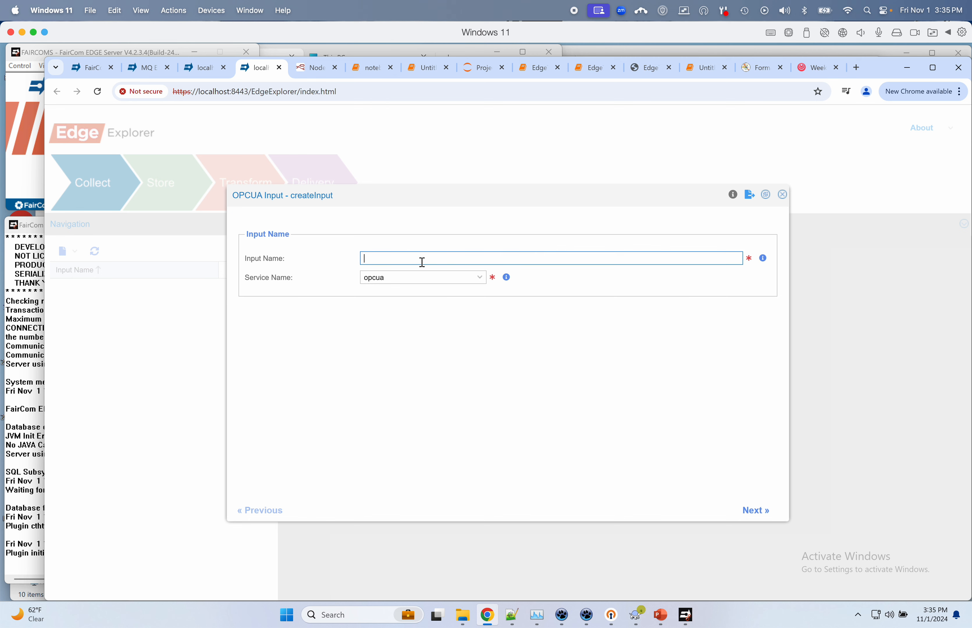
type("OPCTest")
key("Tab")
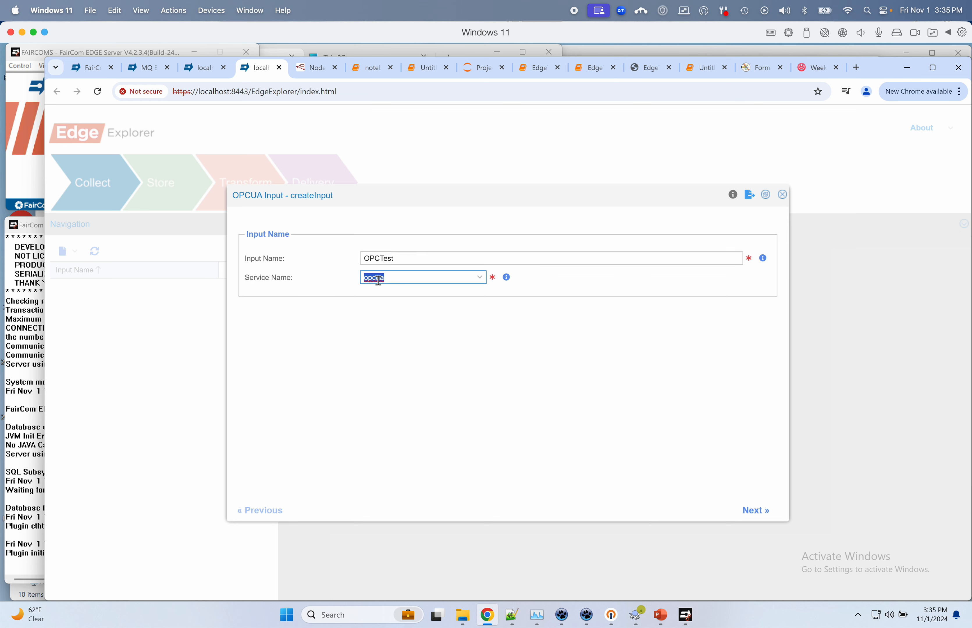
left_click(753, 513)
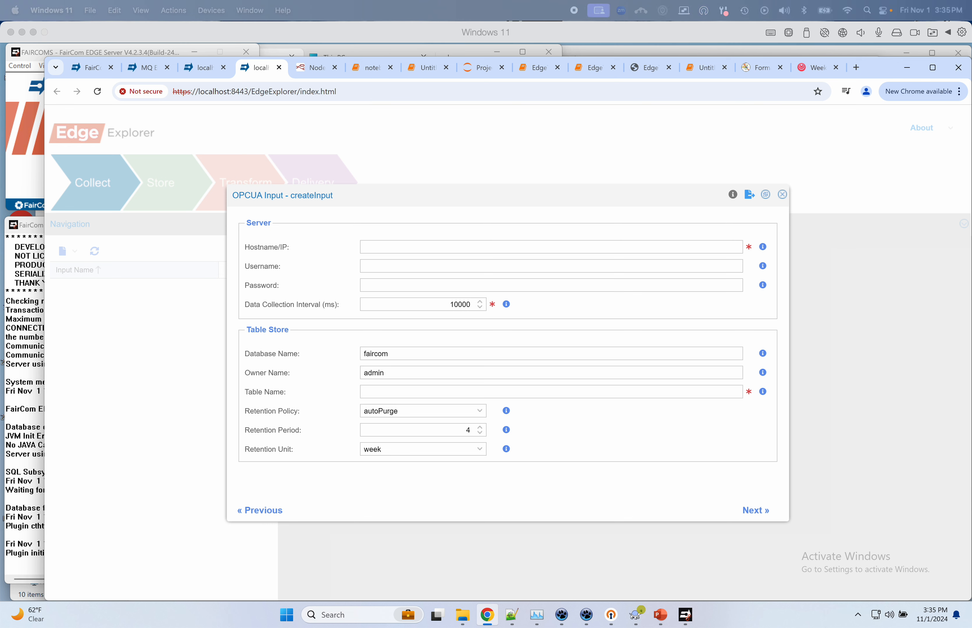
Step: Paste the opc.tcp://opcdemopi1.west.faircom.com:4840 server address as the hostname
left_click(379, 249)
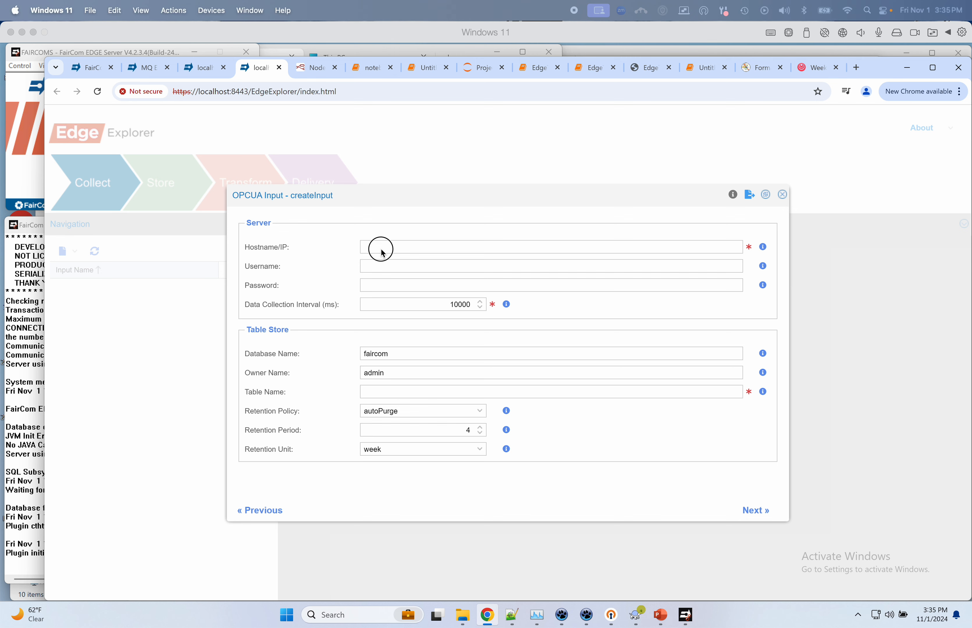
type("opc.tcp://opcdemopi1.west.faircom.com:4840")
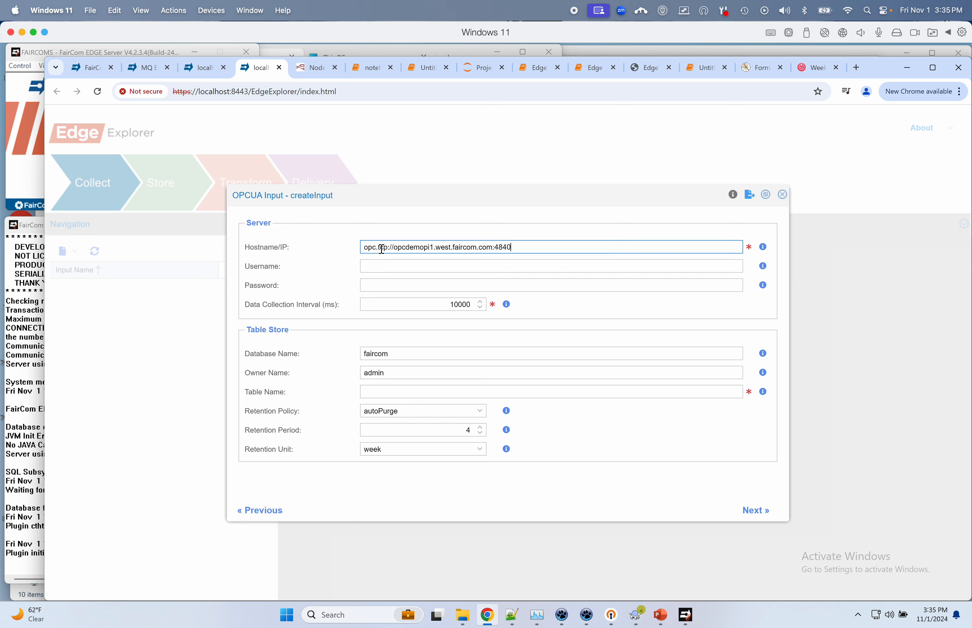
key("Tab")
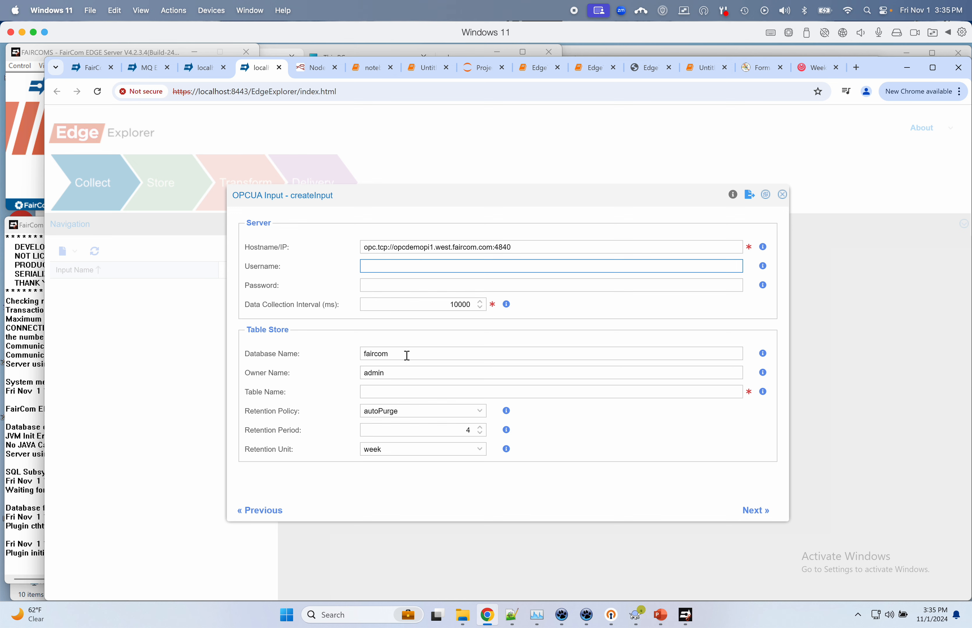
Step: Store readings in table OPCTest1 with autoPurge retention and advance to the Property Map
left_click(400, 391)
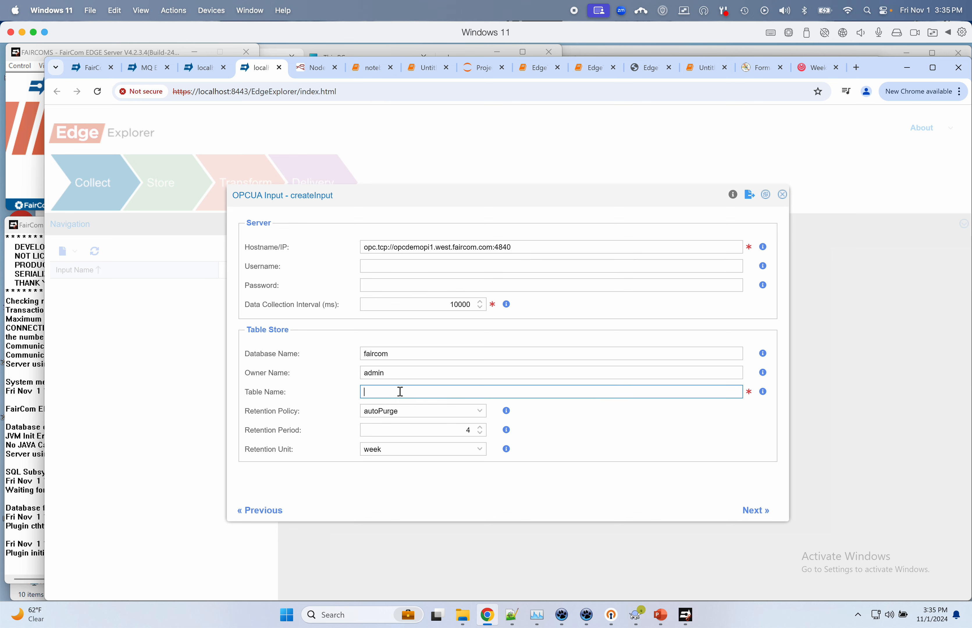
type("OPCTest1")
left_click(474, 412)
left_click(456, 450)
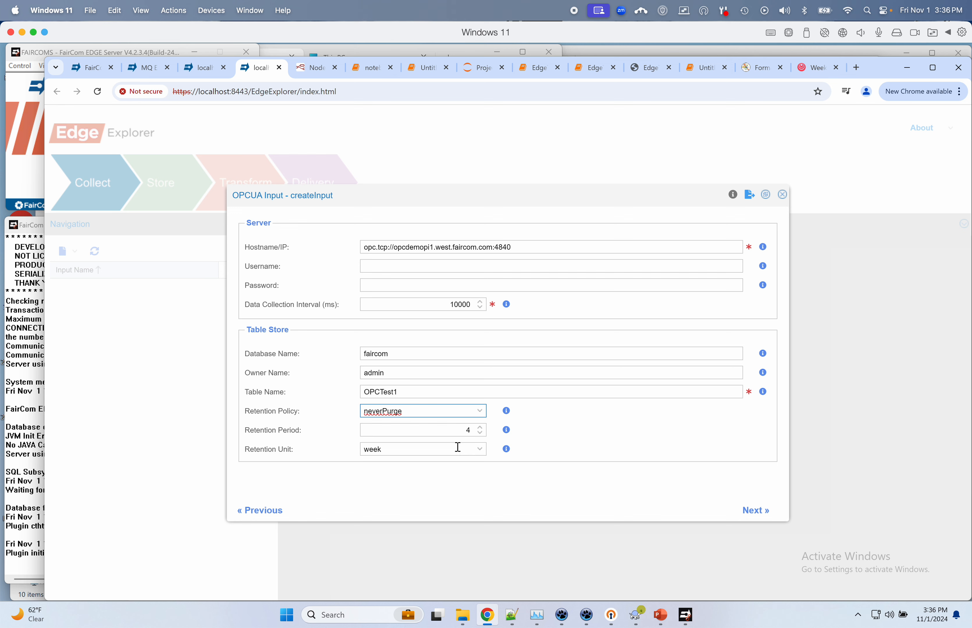
left_click(481, 412)
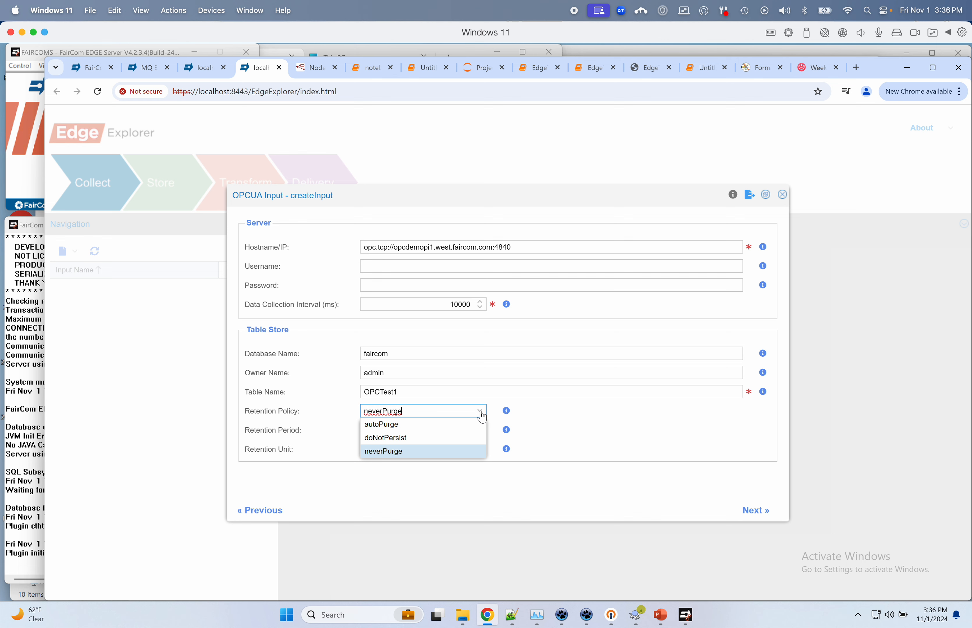
left_click(453, 424)
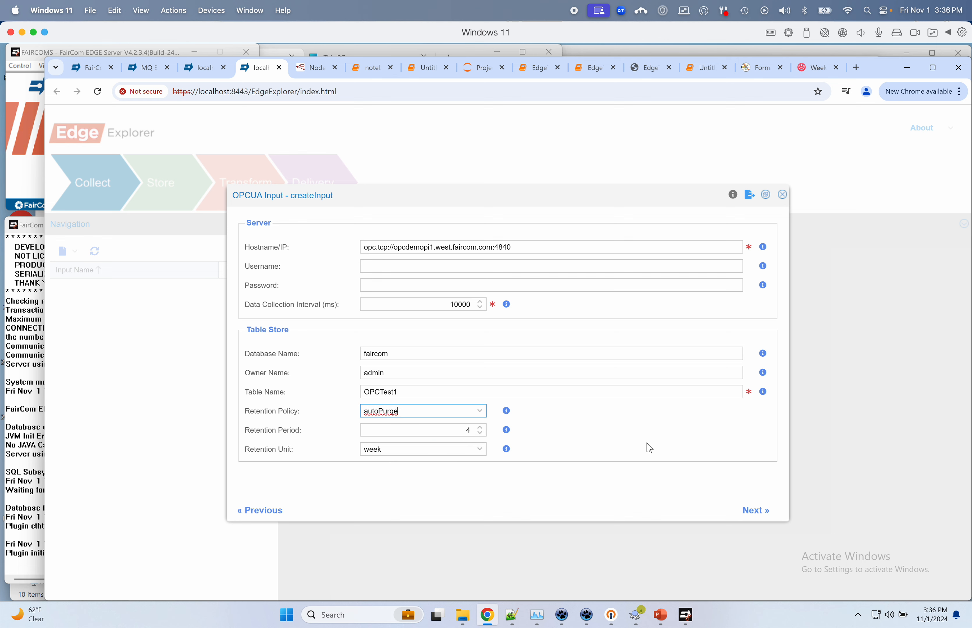
left_click(759, 514)
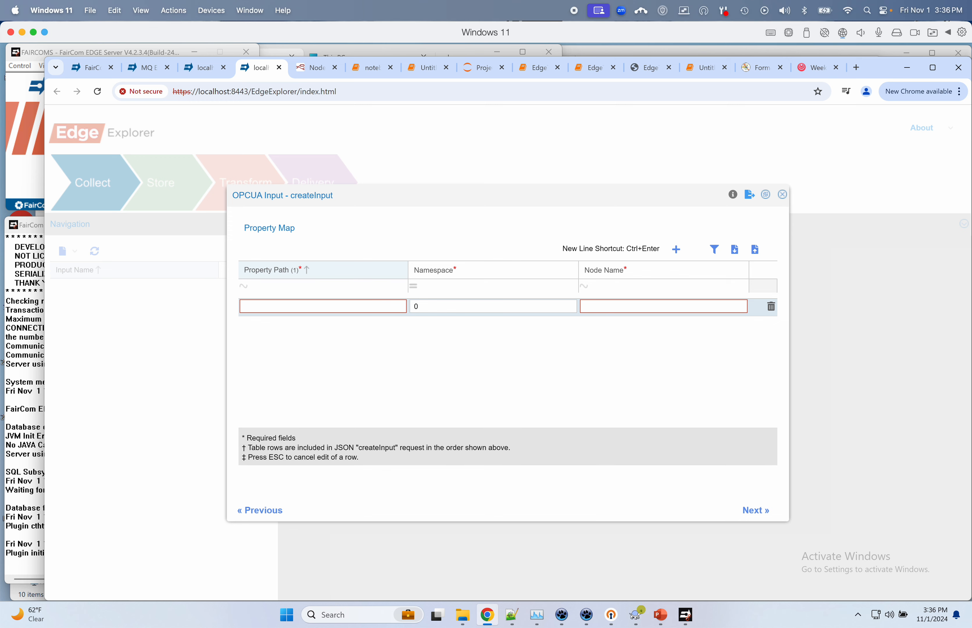
Step: Map property path temperature to OPC-temperature-datasource in namespace 1, then add another row
key("Tab")
type("1")
key("Tab")
type("OPC-temperature-datasource")
key("shift+Tab")
key("shift+Tab")
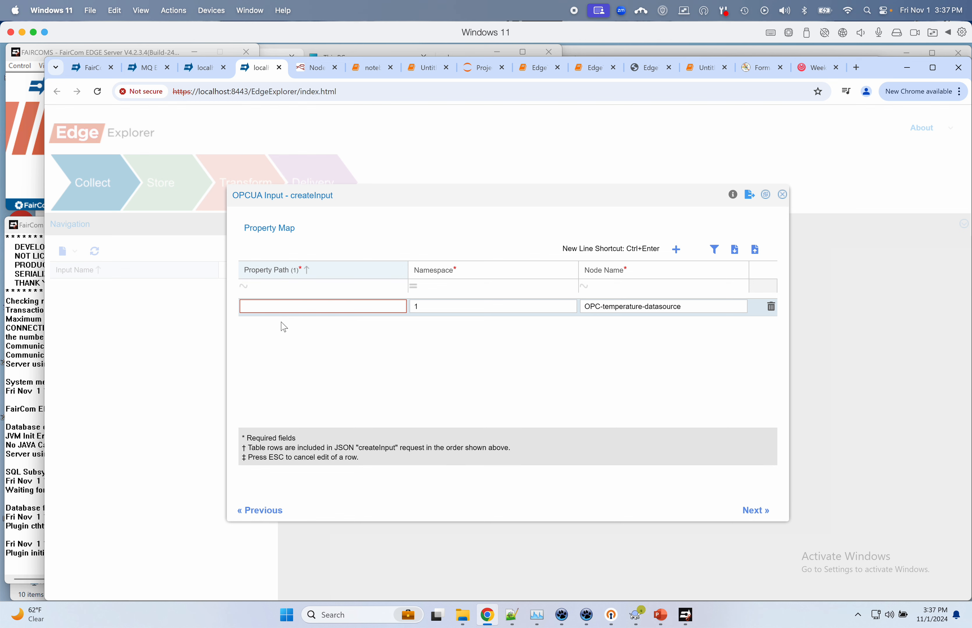
type("temperature")
left_click_drag(676, 268, 676, 250)
left_click(676, 249)
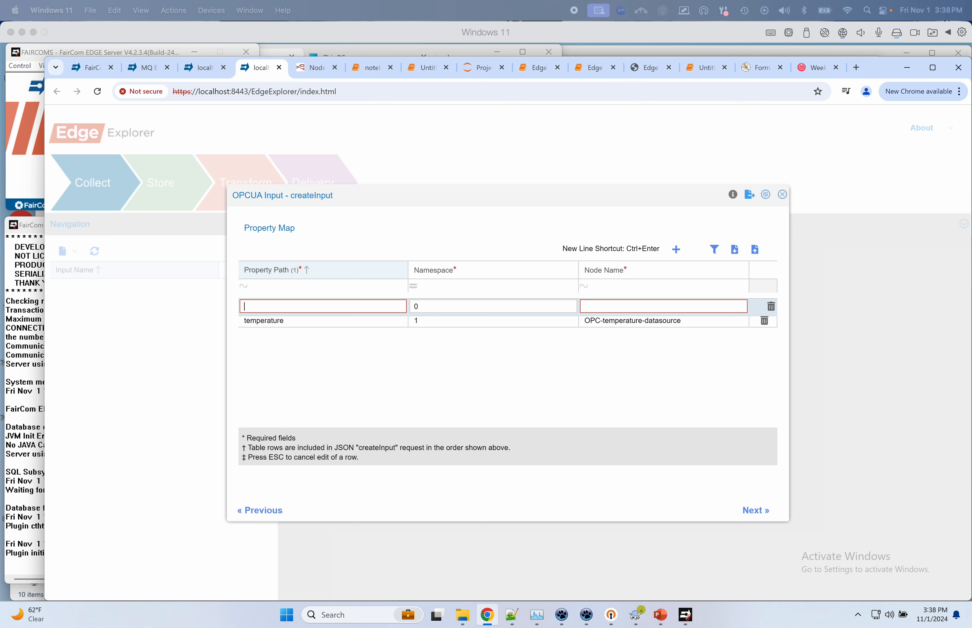
Step: Map property humidity to node OPC-humidity-datasource in namespace 1
key("super+Tab")
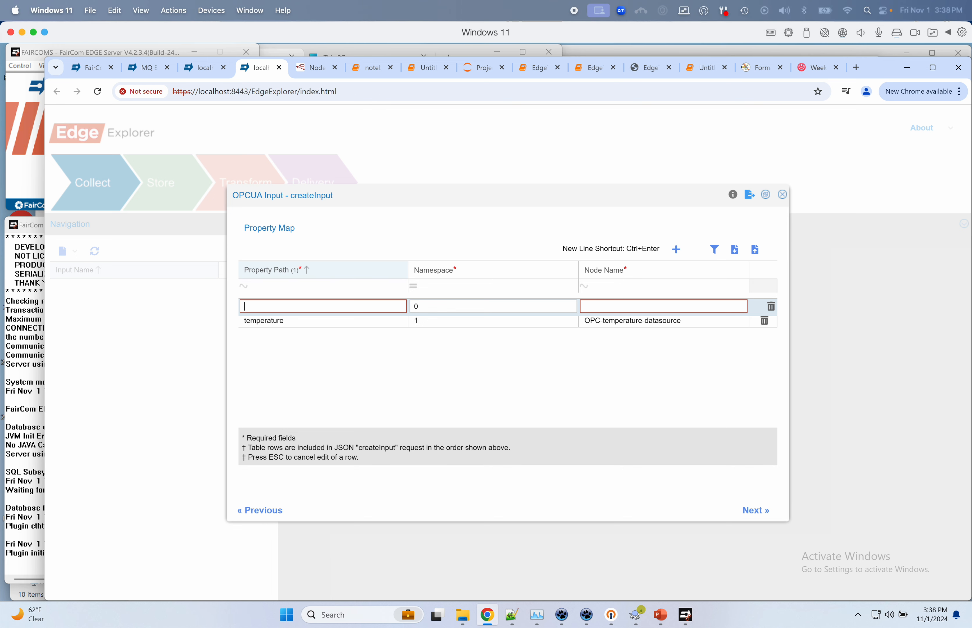
type("humidity")
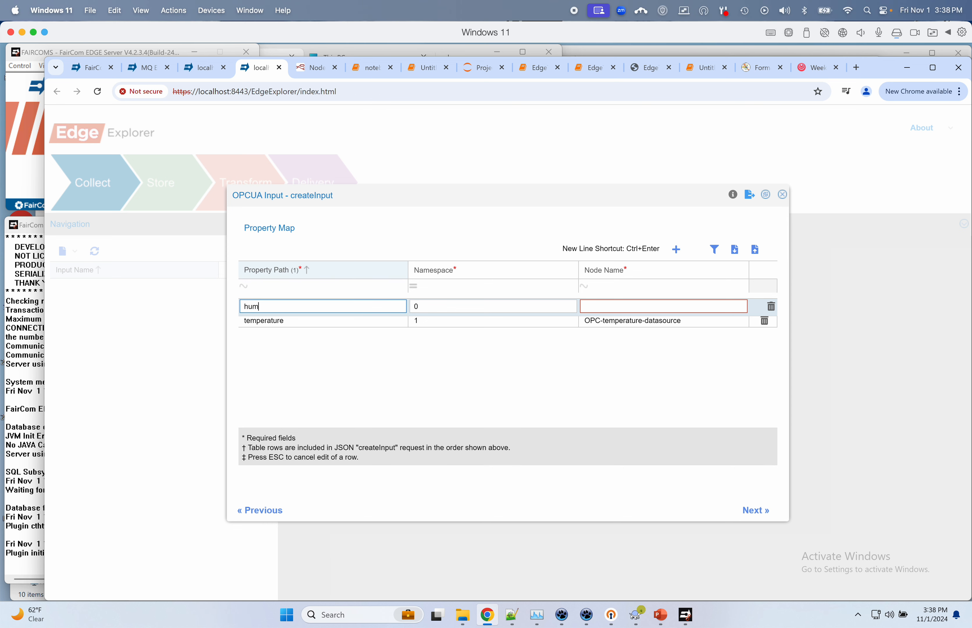
key("Tab")
type("1")
key("Tab")
type("OPC-humidity-datasource")
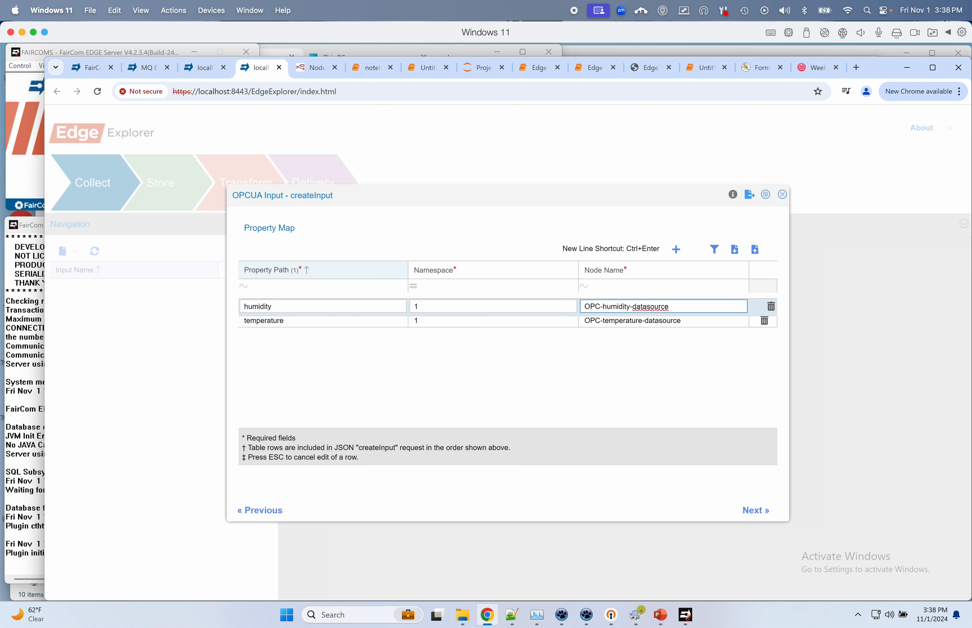
left_click(404, 304)
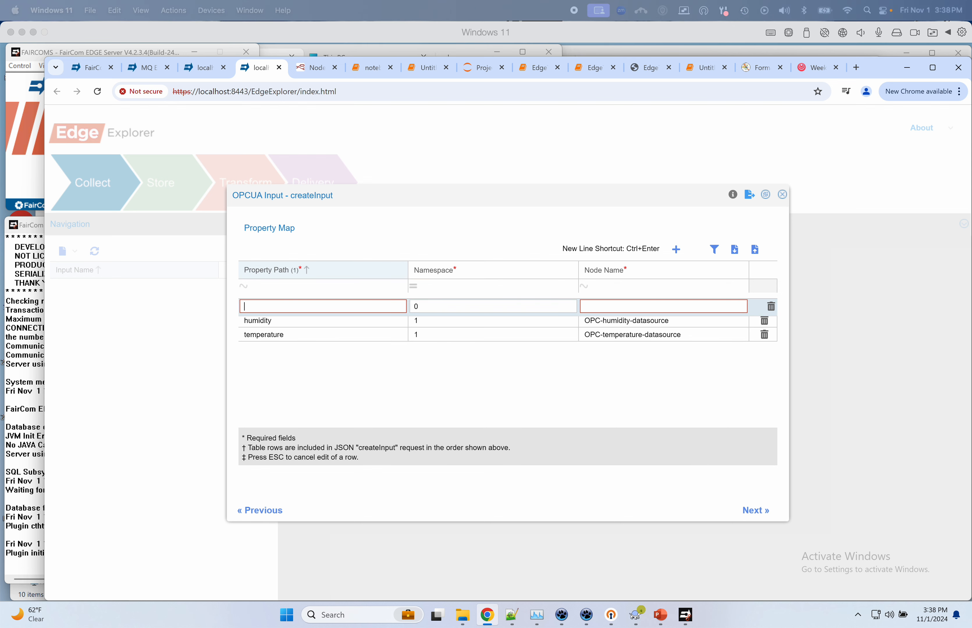
Step: Map property pressure to node OPC-pressure-datasource in namespace 1 and add a row
type("pressure")
key("Tab")
type("1")
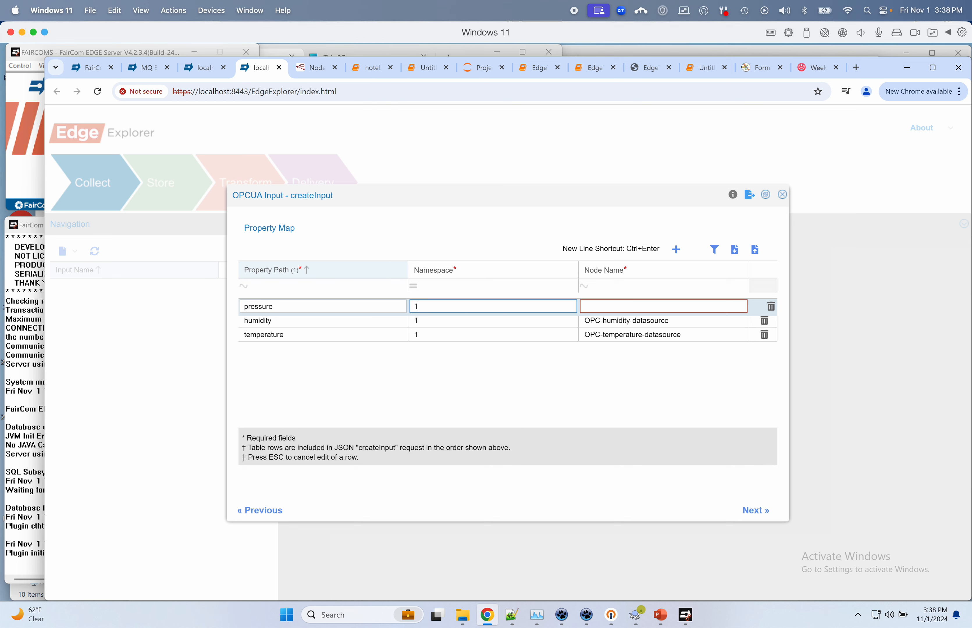
key("Tab")
type("OPC-pressure-datasource")
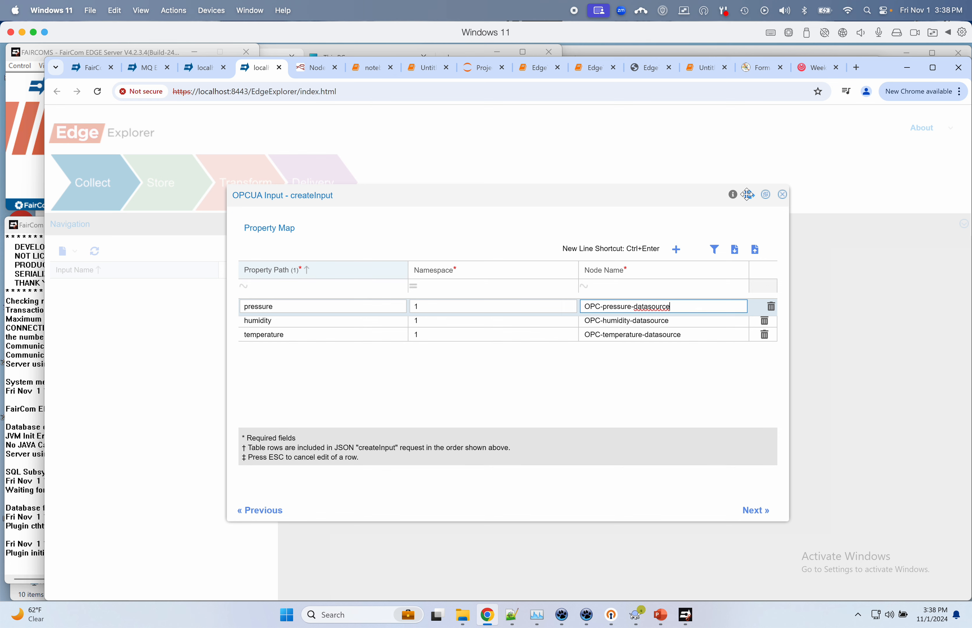
left_click(676, 248)
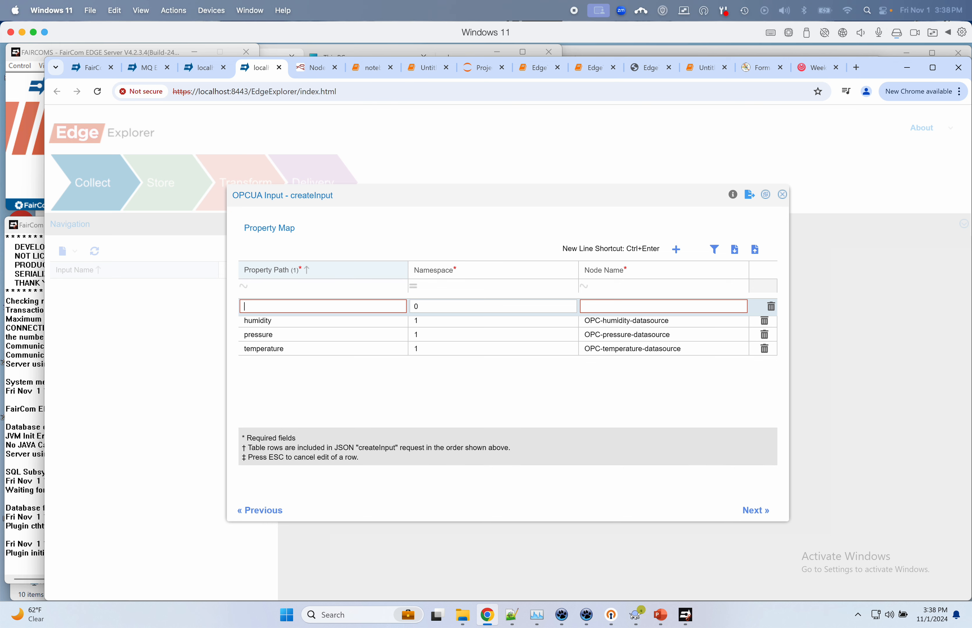
Step: Map property quality to node OPC-quality-datasource in namespace 1 and add a row
type("quality")
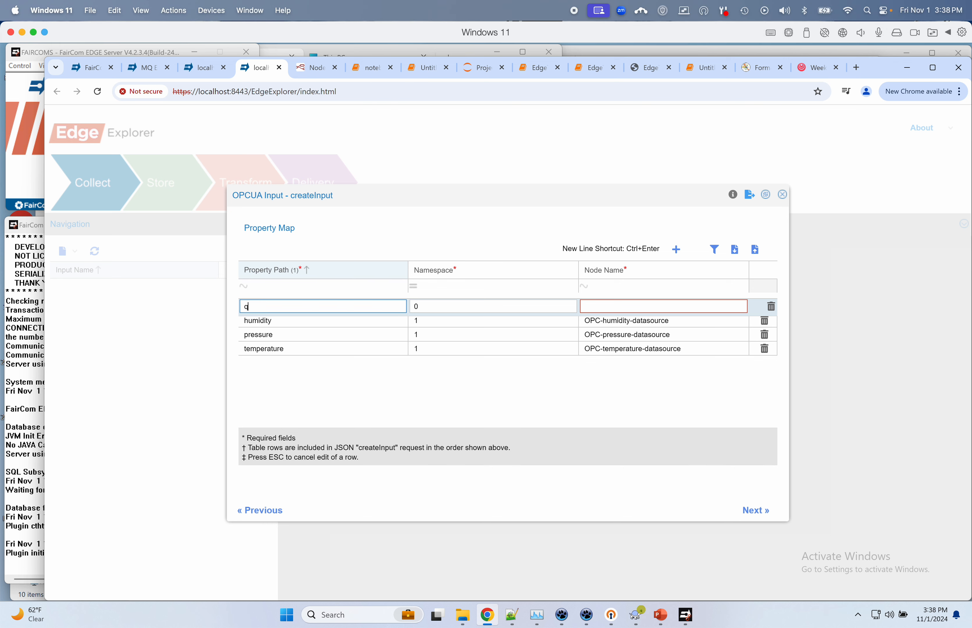
key("Tab")
type("1")
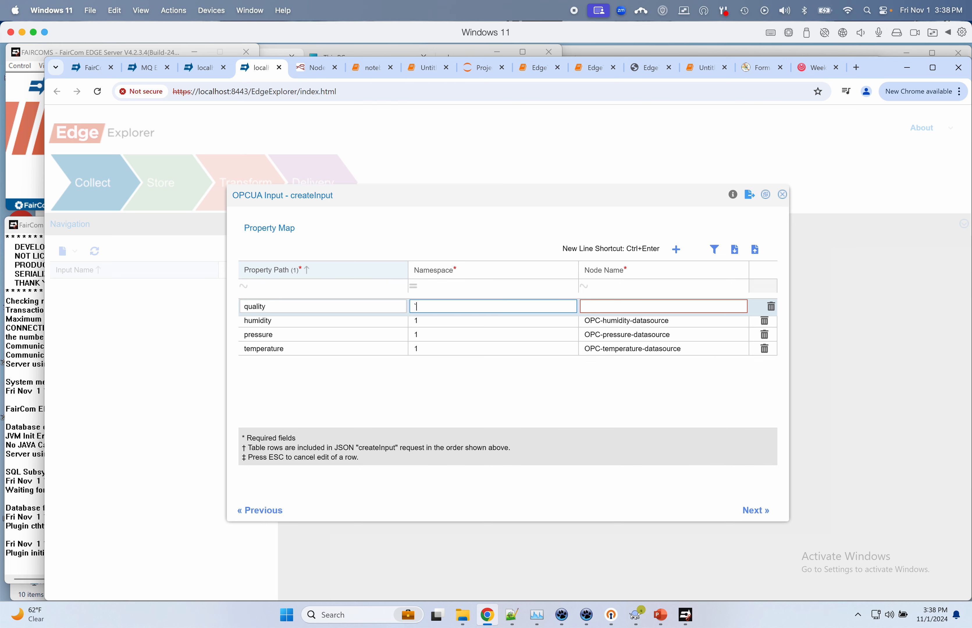
key("Tab")
type("OPC-quality-datasource")
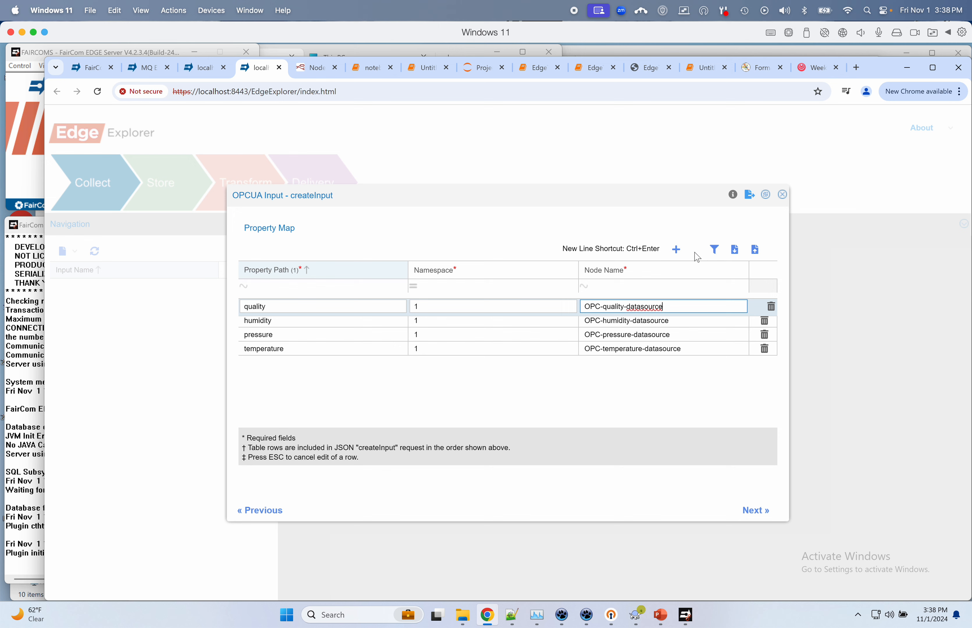
left_click(675, 249)
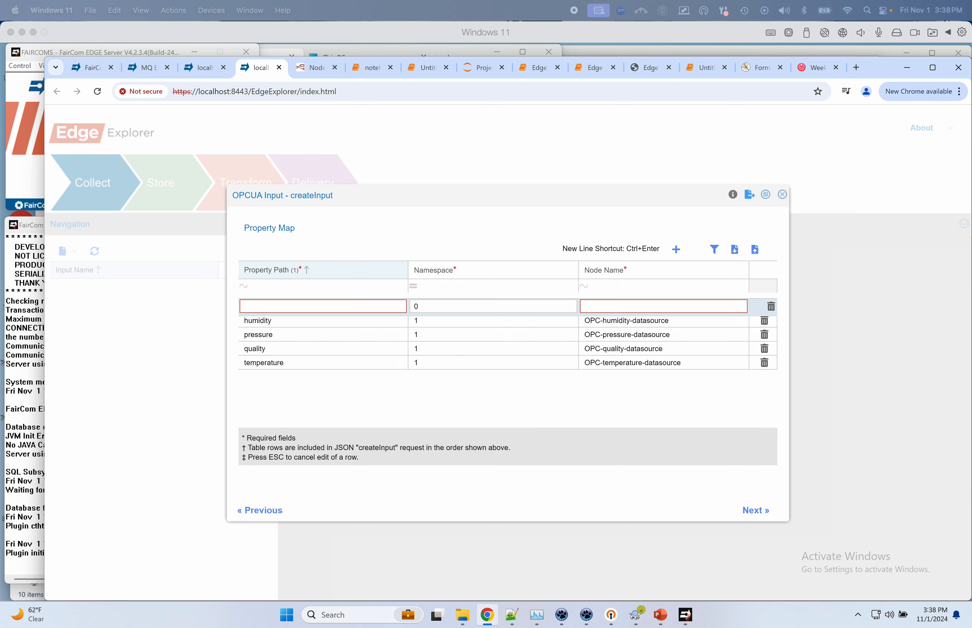
Step: Map property serial to node OPC-serial-datasource in namespace 1 and go to the metadata page
type("serial")
key("Tab")
type("1")
key("Tab")
key("ctrl+v")
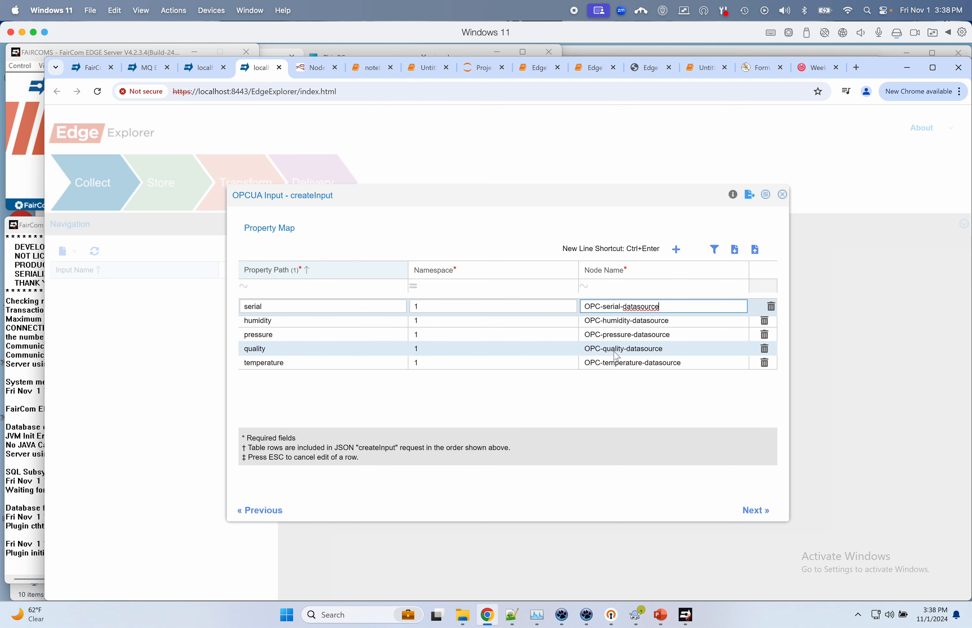
left_click(751, 513)
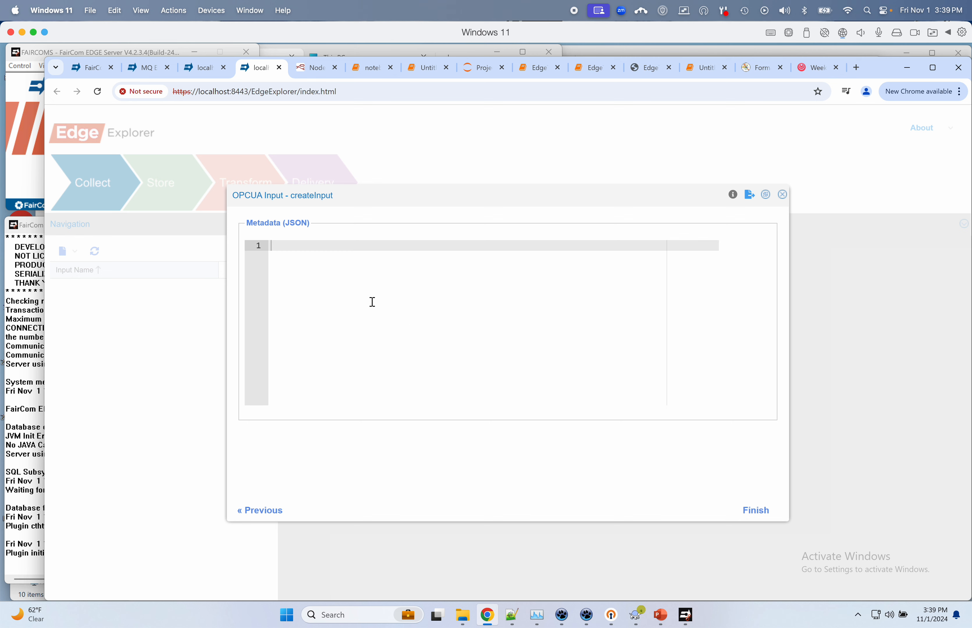
Step: Leave the Metadata (JSON) empty and finish creating the OPCTest input
left_click(751, 511)
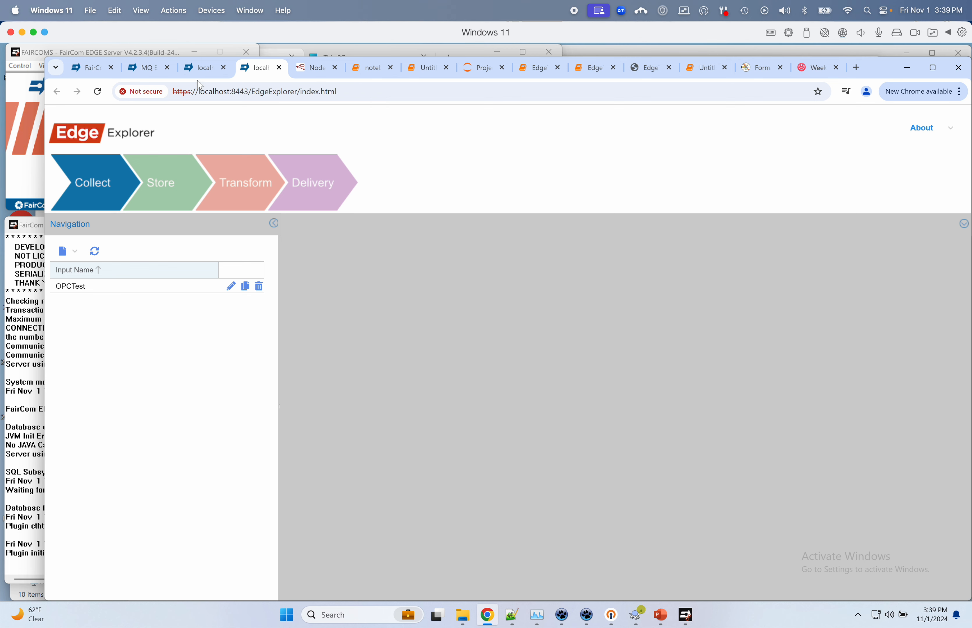
Step: In Data Explorer, show the records of the admin opctest1 table
left_click(200, 72)
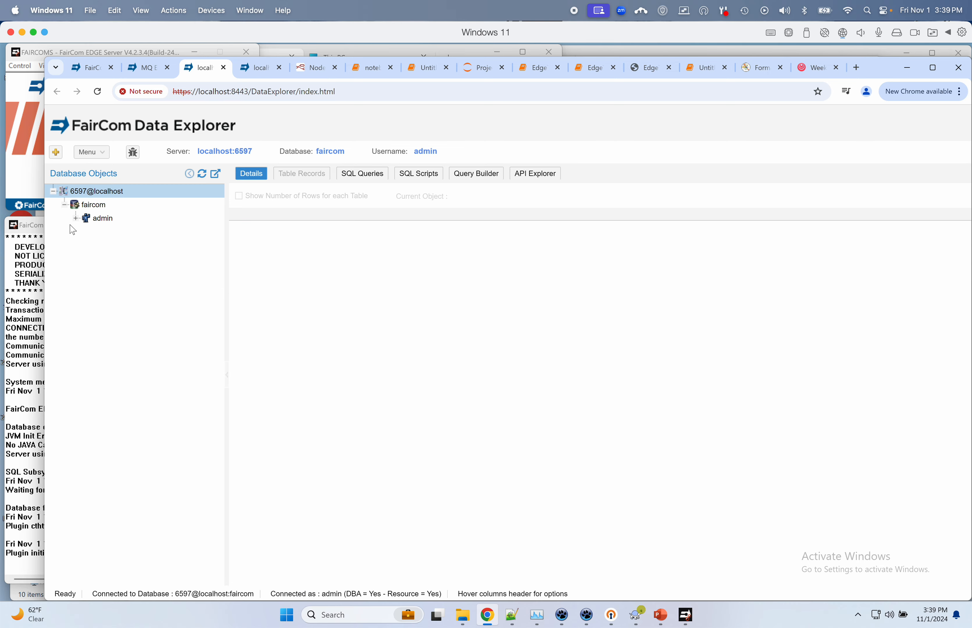
left_click(75, 220)
left_click(87, 232)
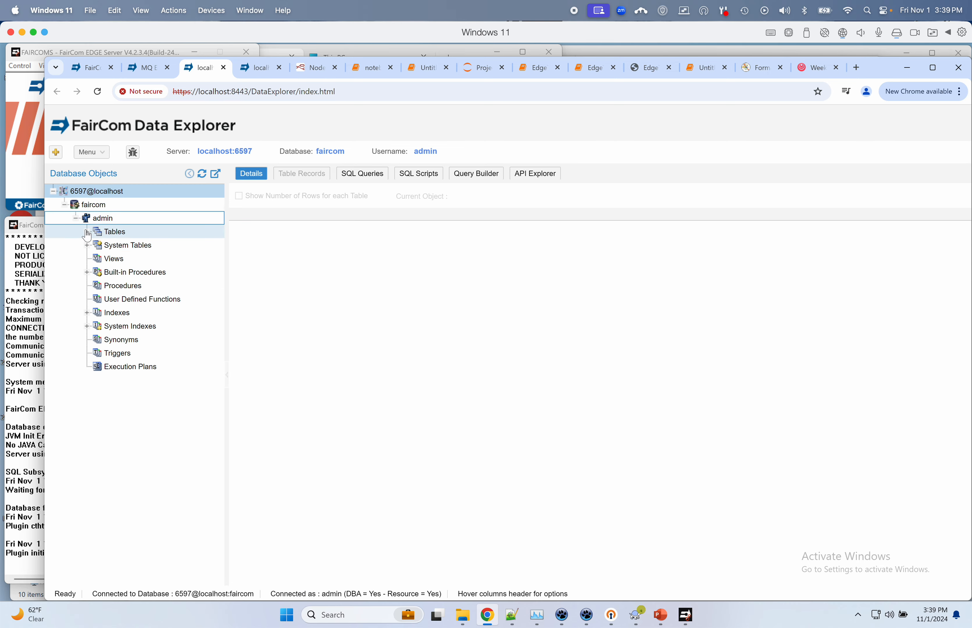
left_click(141, 556)
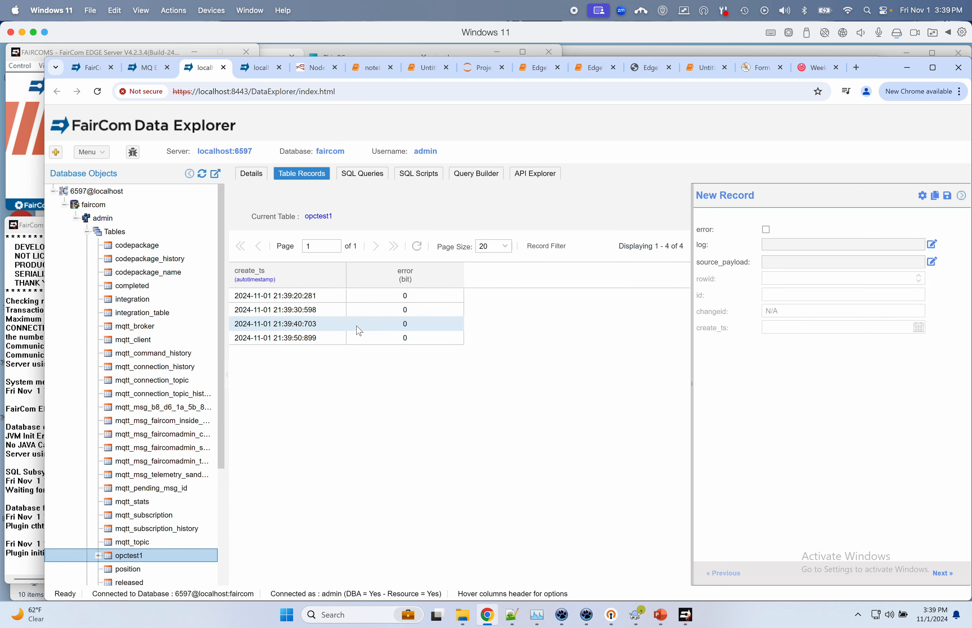
Step: Open the newest record's source_payload to check its temperature, humidity, pressure, quality and serial values
left_click(313, 339)
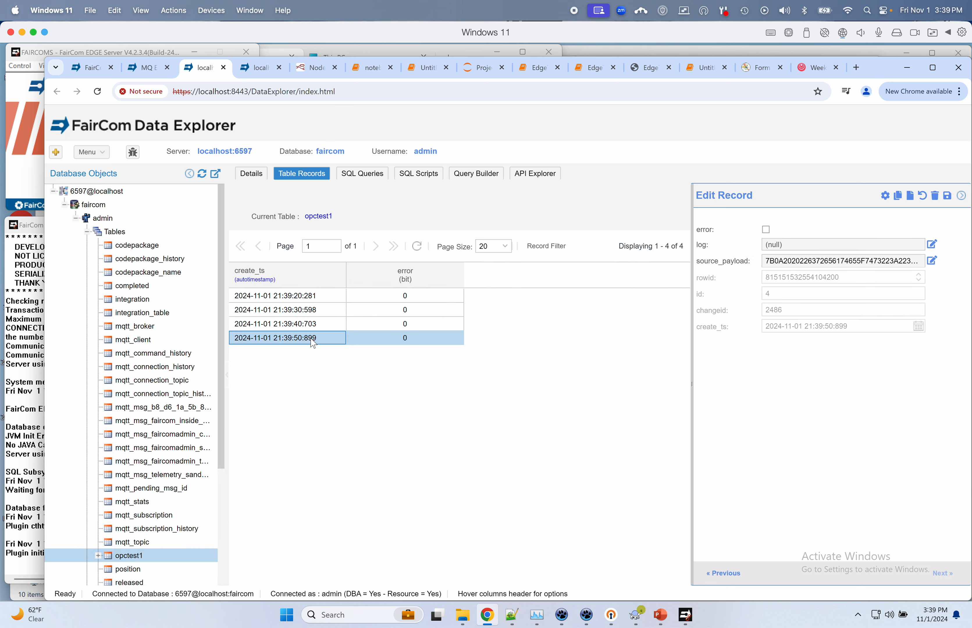
left_click(931, 261)
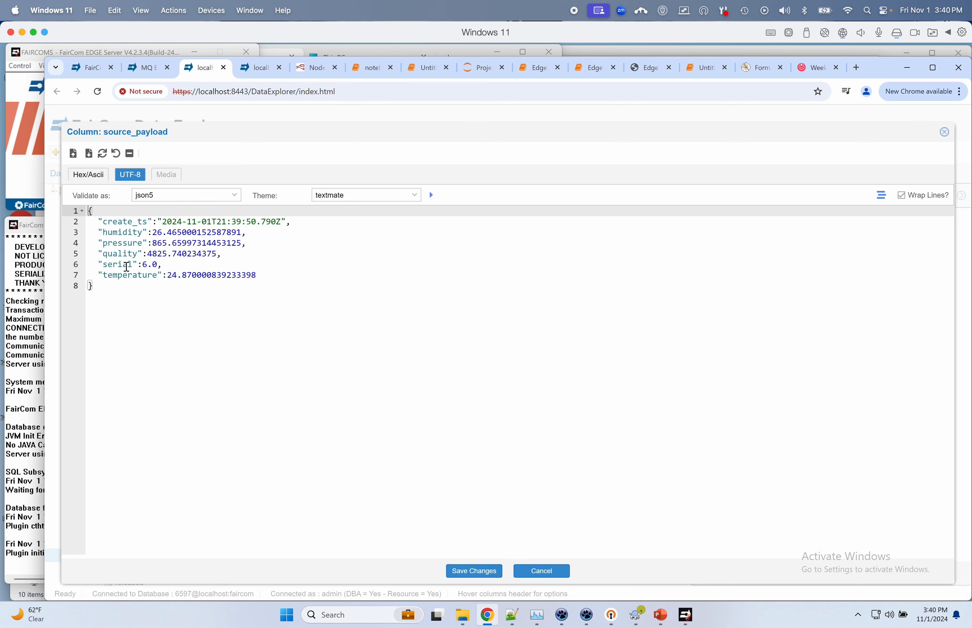
triple_click(130, 275)
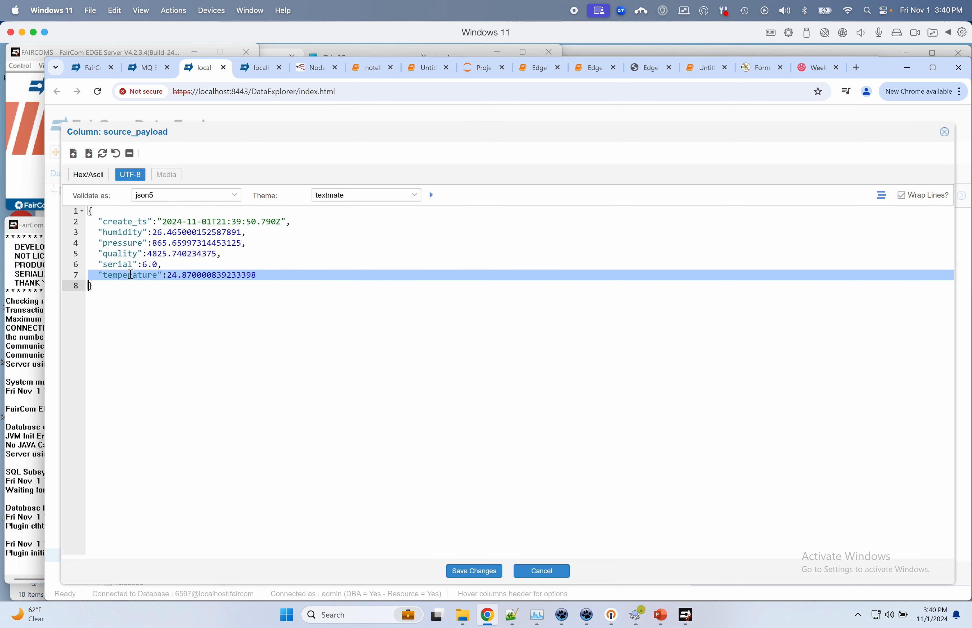